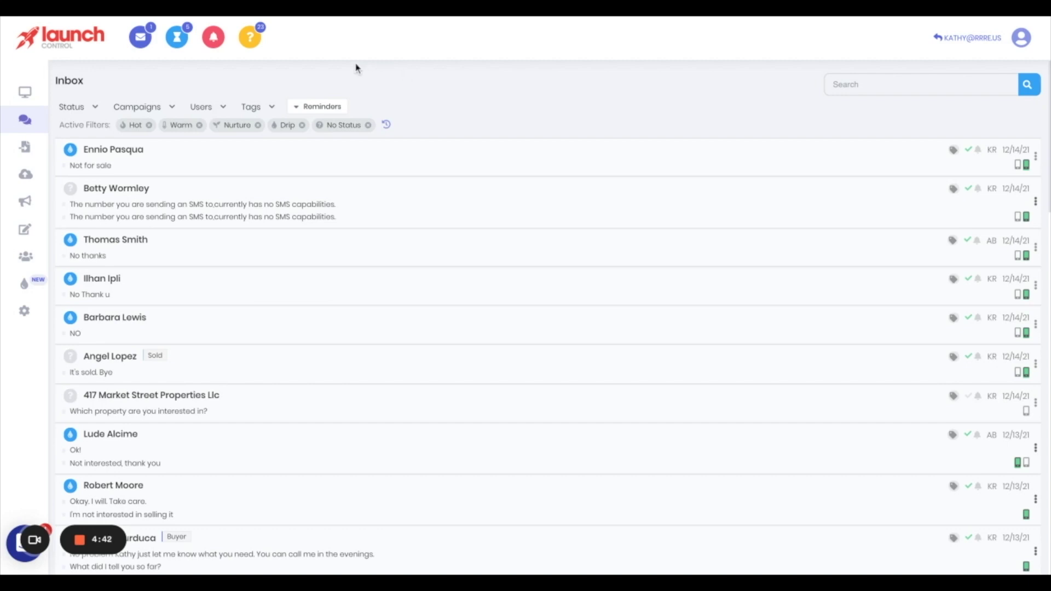
- Browse the inbox tag filter choices without filtering, then open the Tags page in Settings
click(247, 104)
click(248, 106)
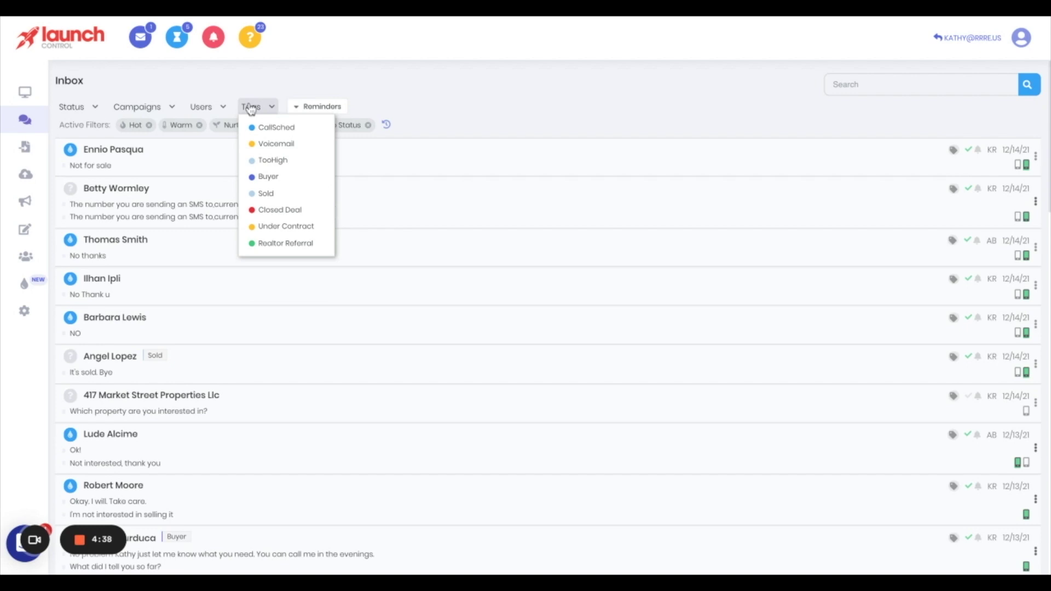
click(250, 109)
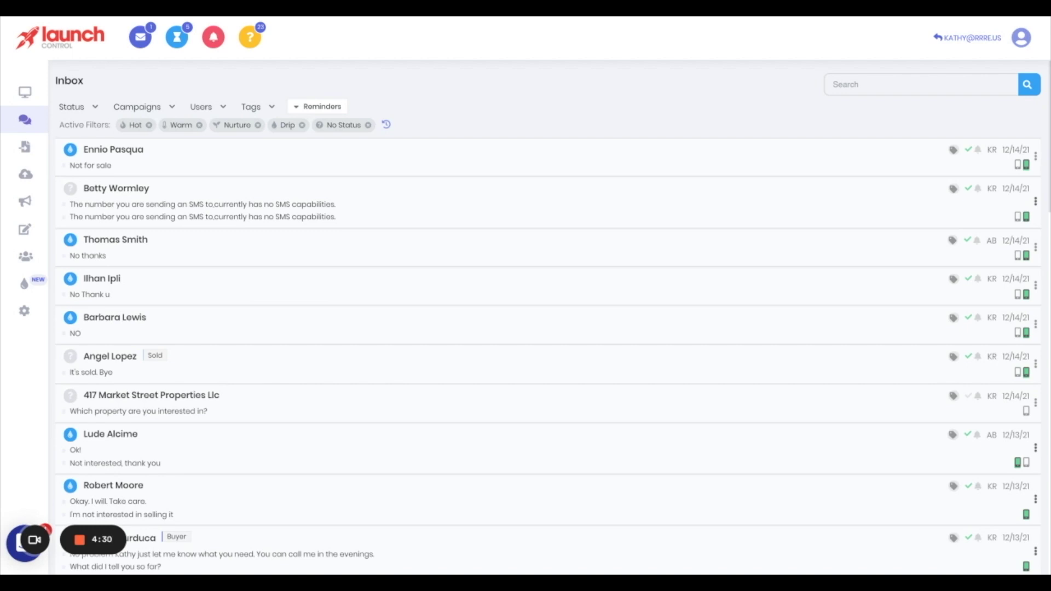
click(252, 107)
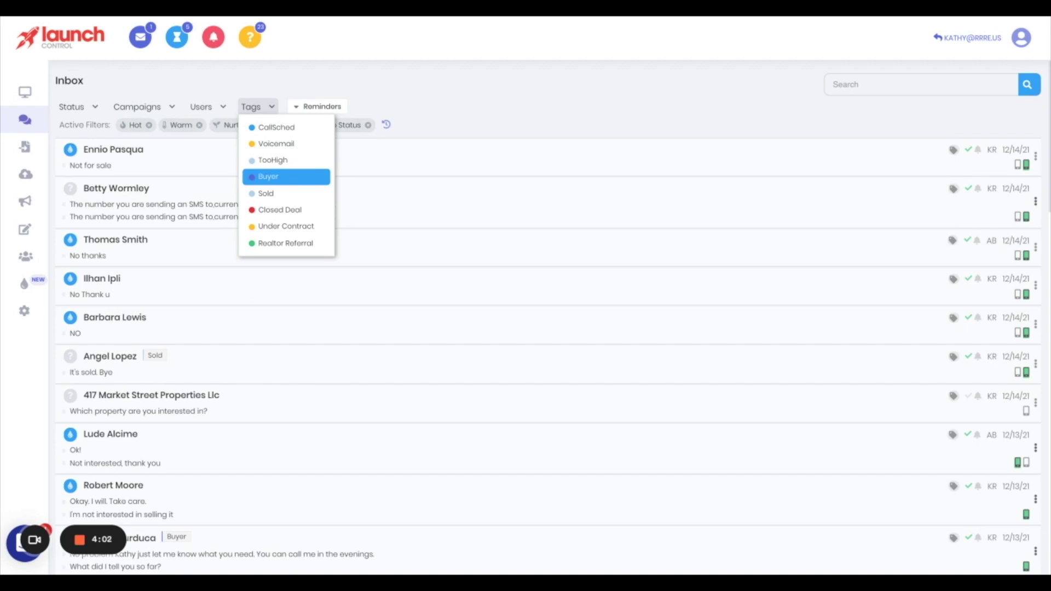
click(441, 99)
mouse_move(494, 203)
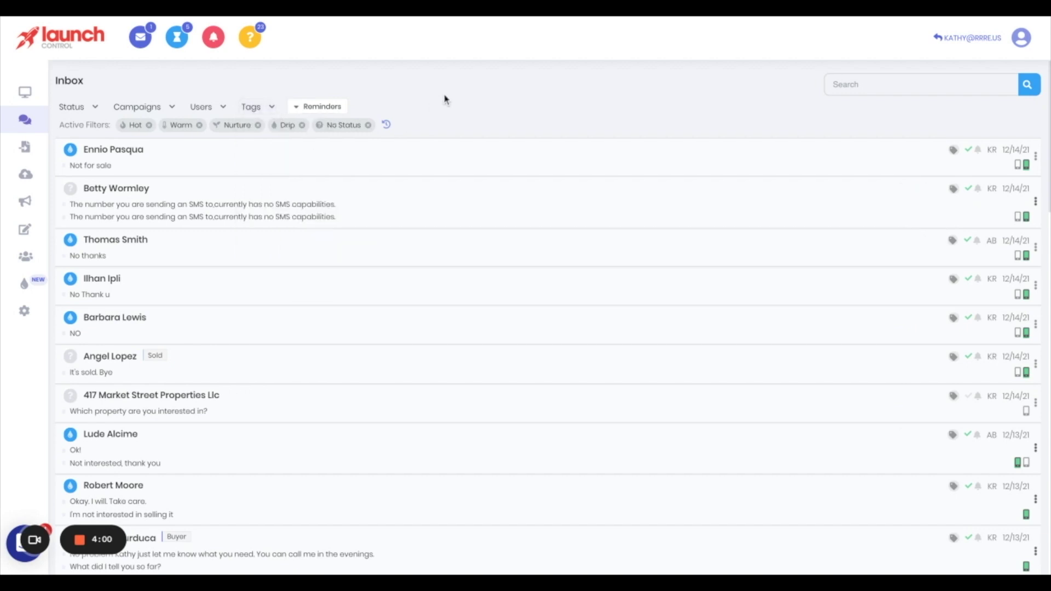
scroll(459, 231, down, 2)
scroll(459, 231, down, 2)
scroll(459, 231, down, 1)
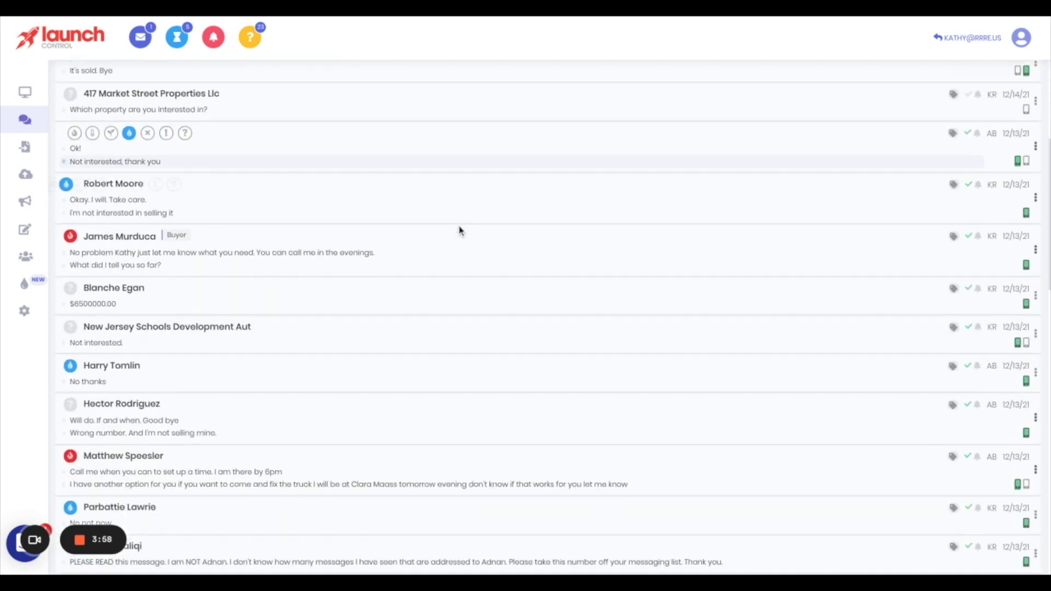
scroll(459, 230, down, 3)
scroll(459, 189, down, 1)
scroll(459, 189, down, 2)
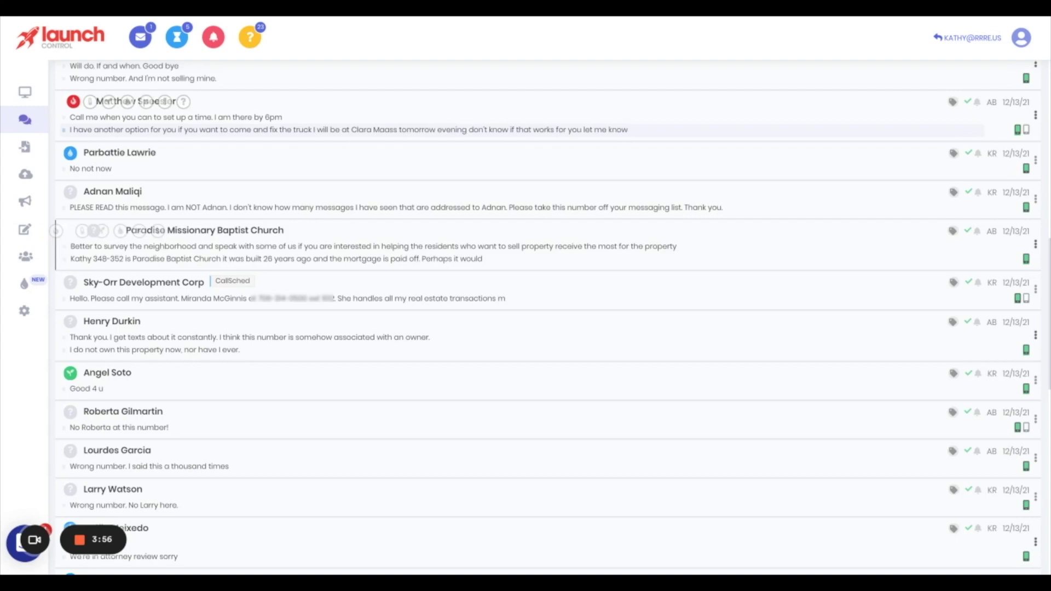
scroll(459, 189, down, 1)
scroll(430, 222, down, 1)
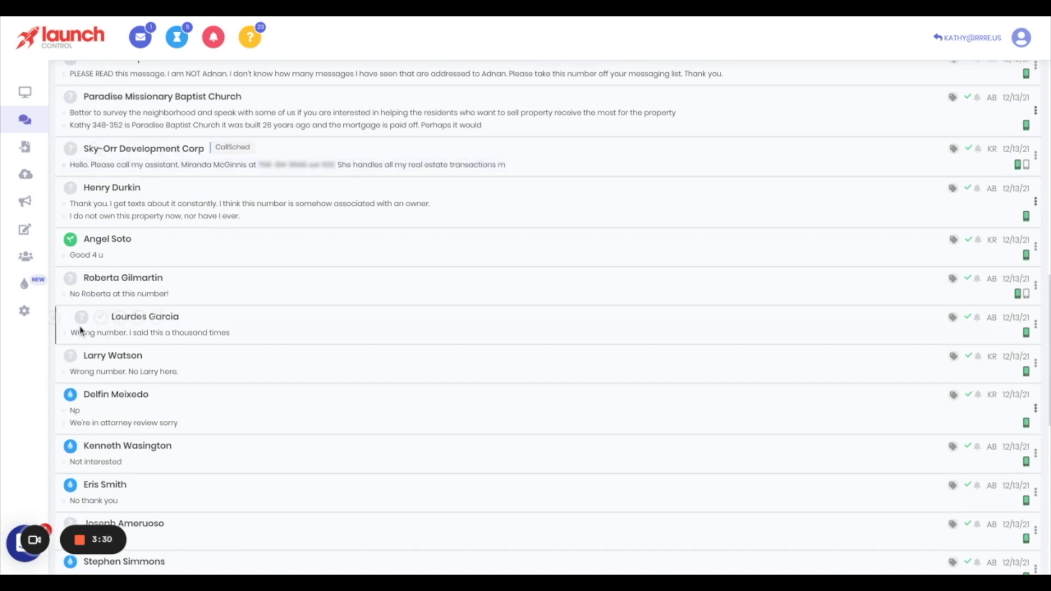
mouse_move(24, 328)
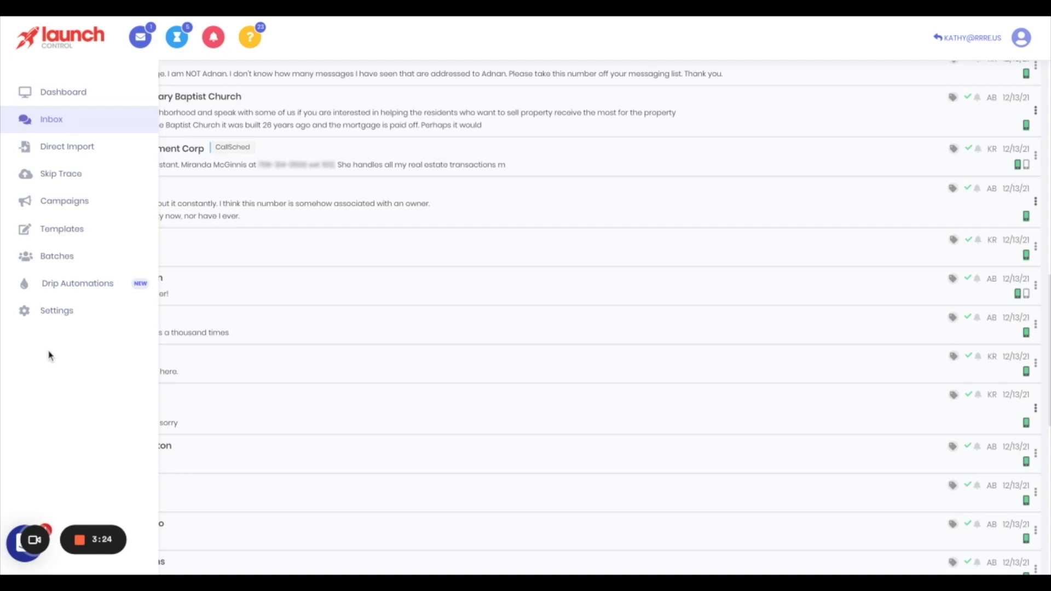
click(55, 316)
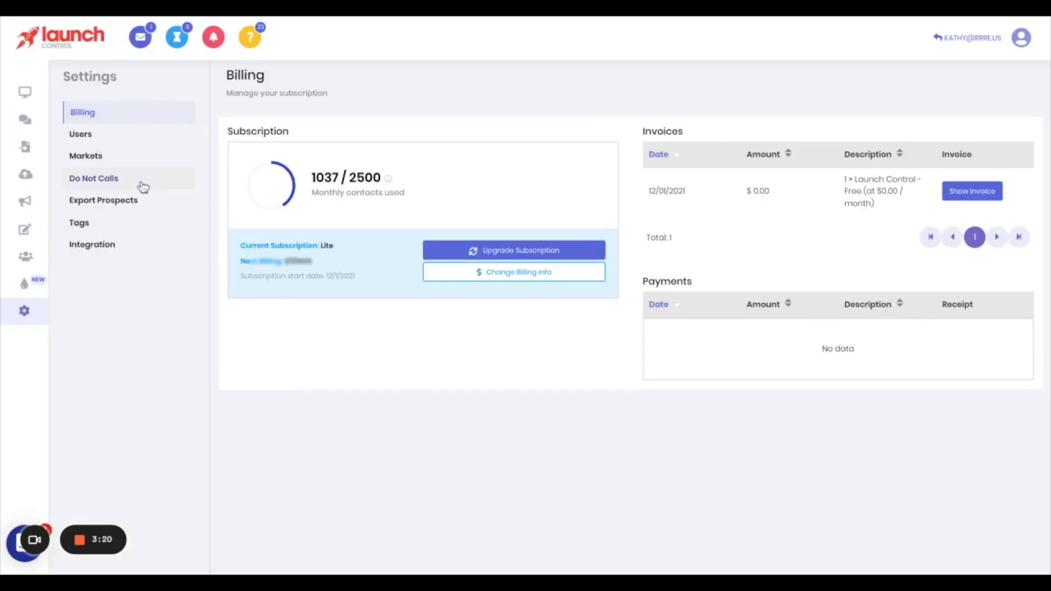
click(80, 222)
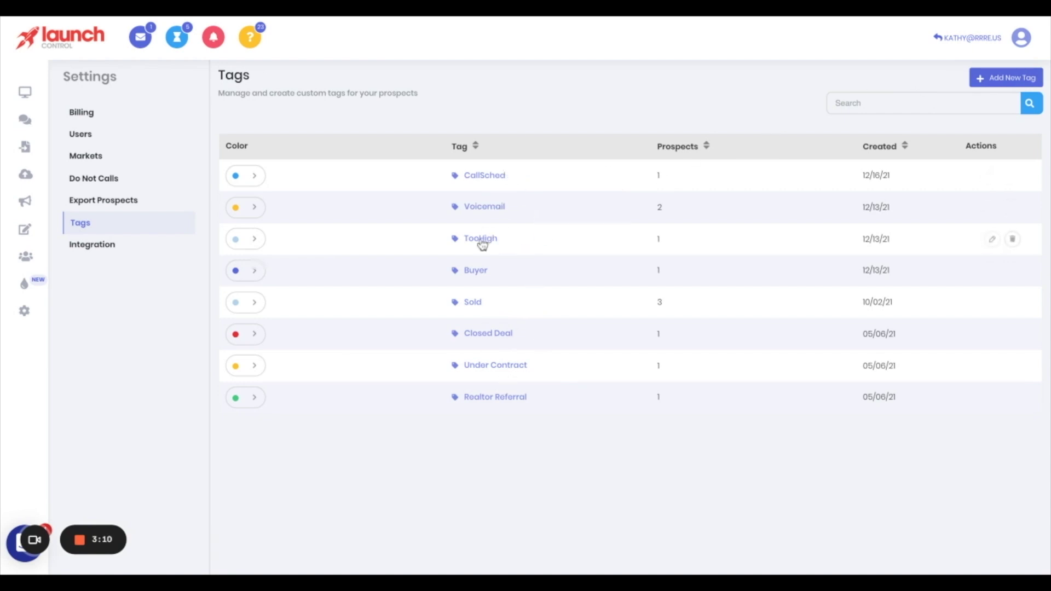
- Create and save a new light-blue custom tag named ApptMade
mouse_move(575, 238)
click(1004, 83)
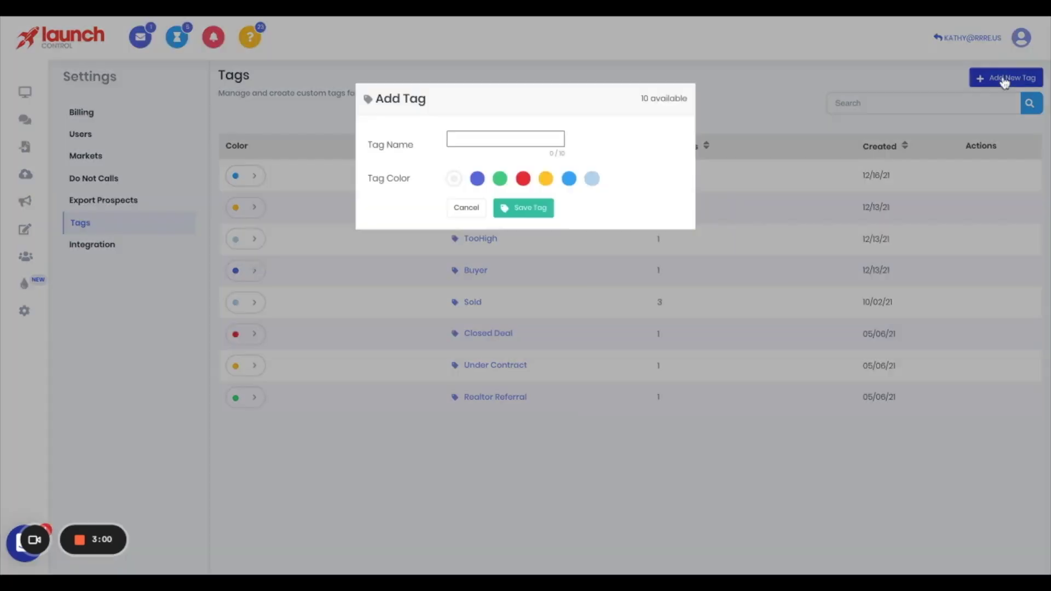
click(506, 141)
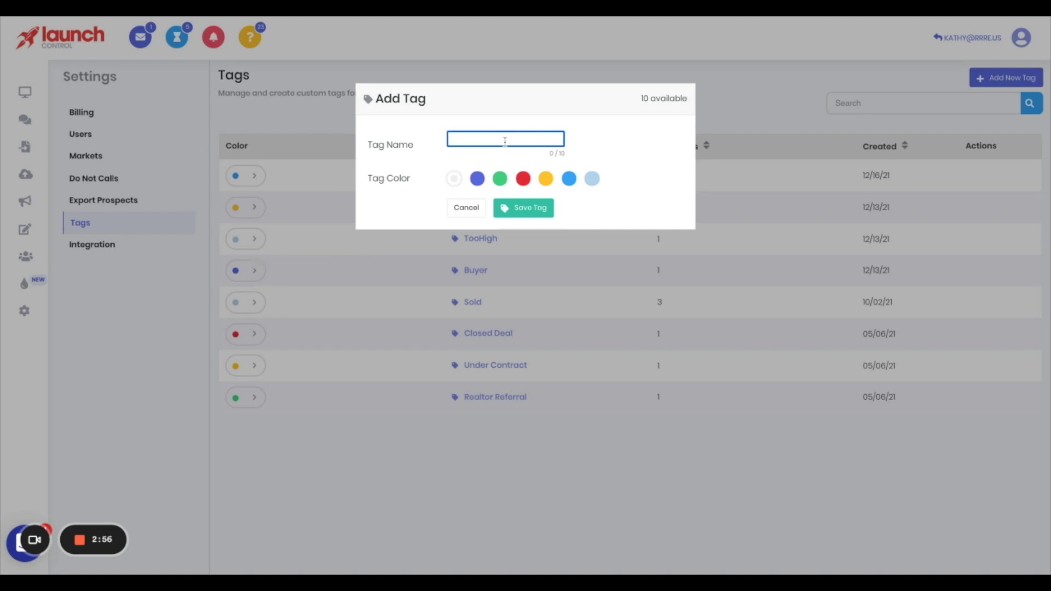
text(Appt)
text(Made)
click(594, 183)
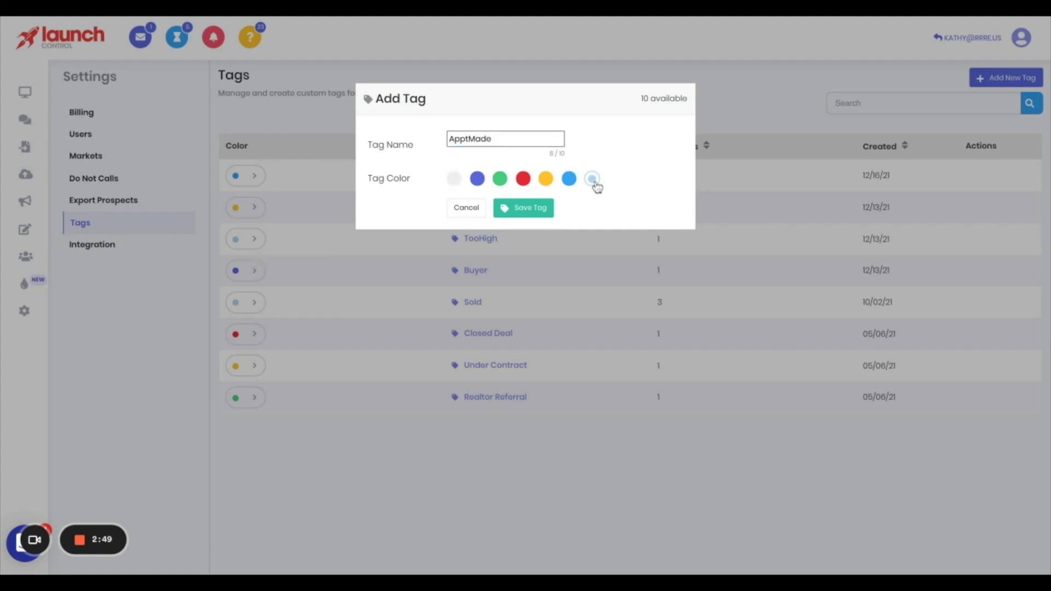
click(519, 212)
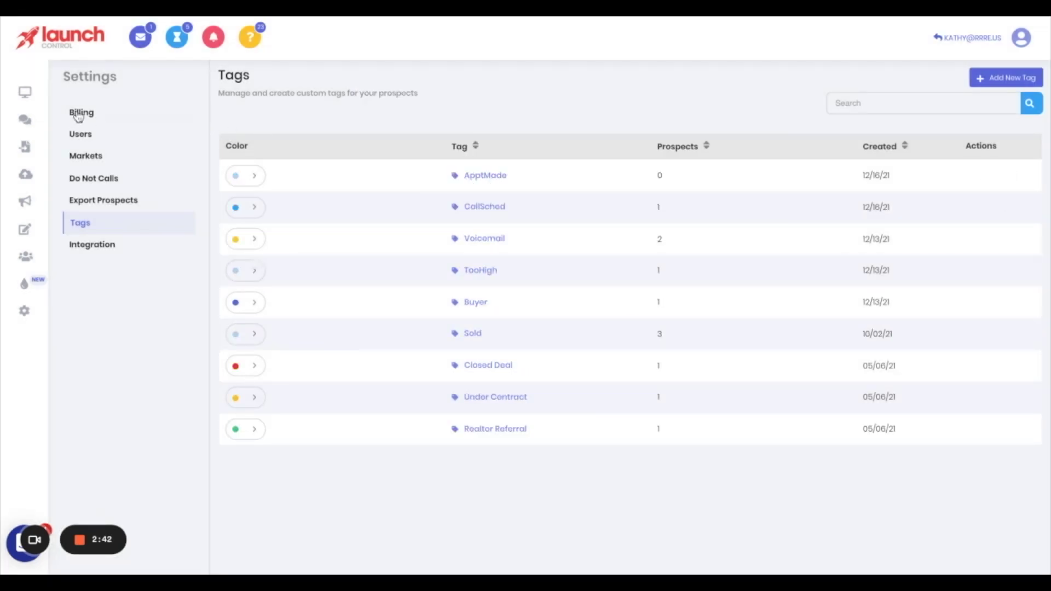
- Back in the inbox, add the ApptMade tag to the Sky-Orr Development Corp conversation
mouse_move(25, 119)
click(36, 121)
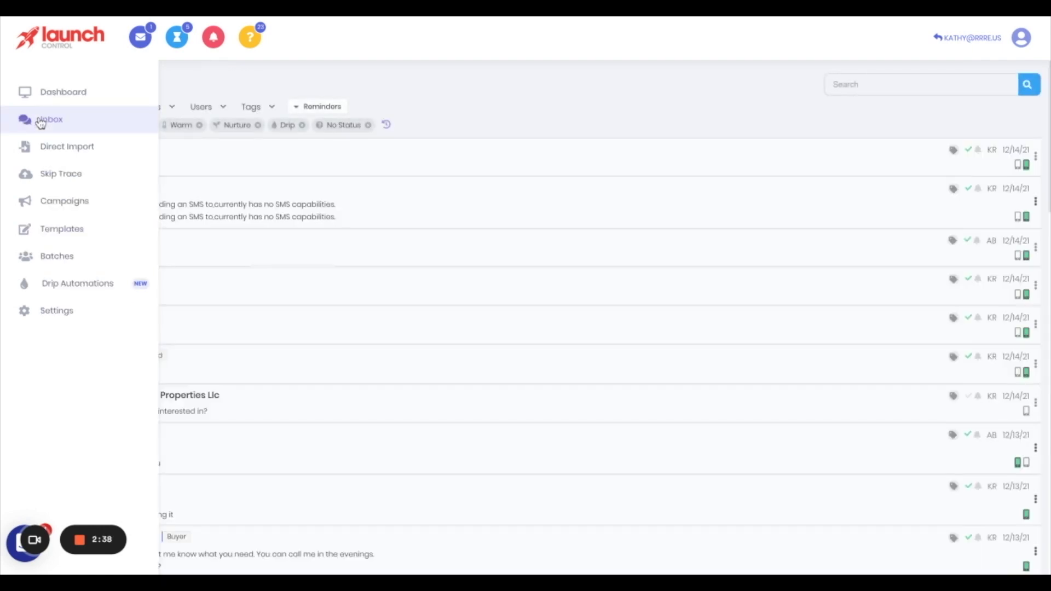
scroll(361, 205, down, 2)
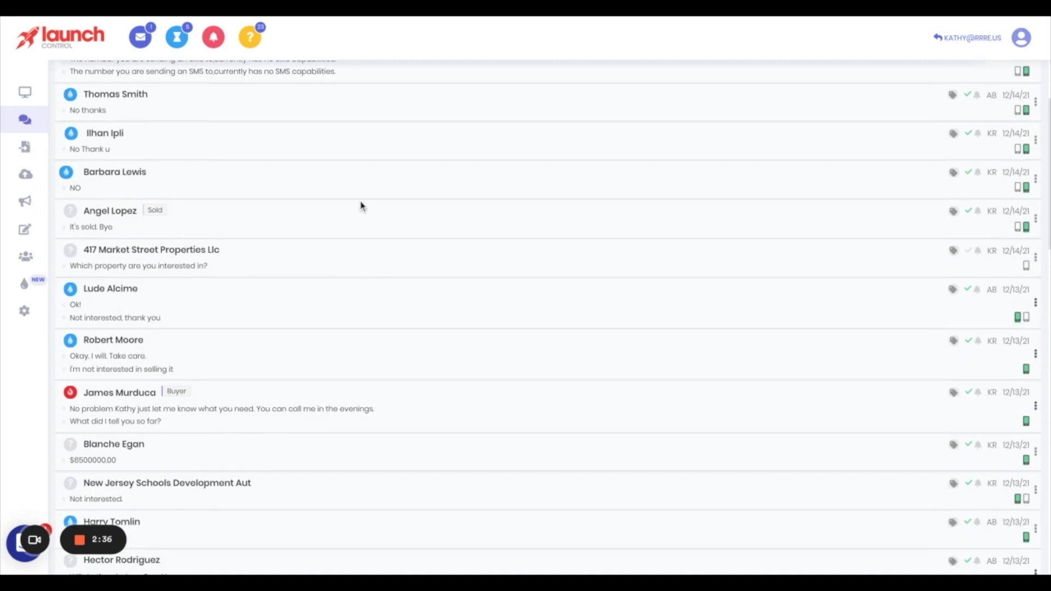
scroll(361, 205, down, 2)
scroll(361, 205, down, 1)
scroll(360, 205, down, 2)
scroll(346, 136, down, 2)
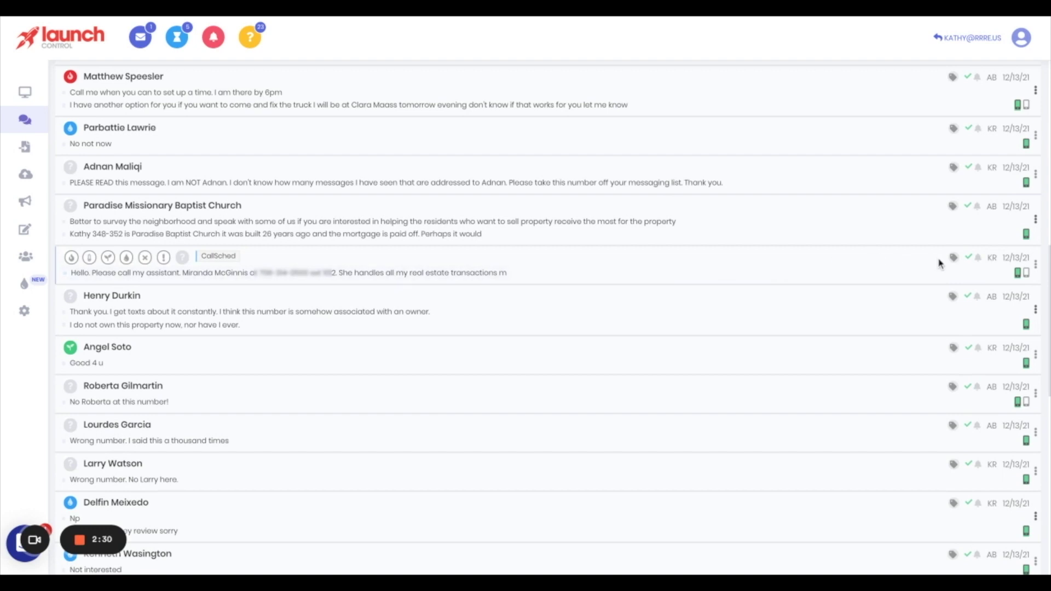
click(954, 260)
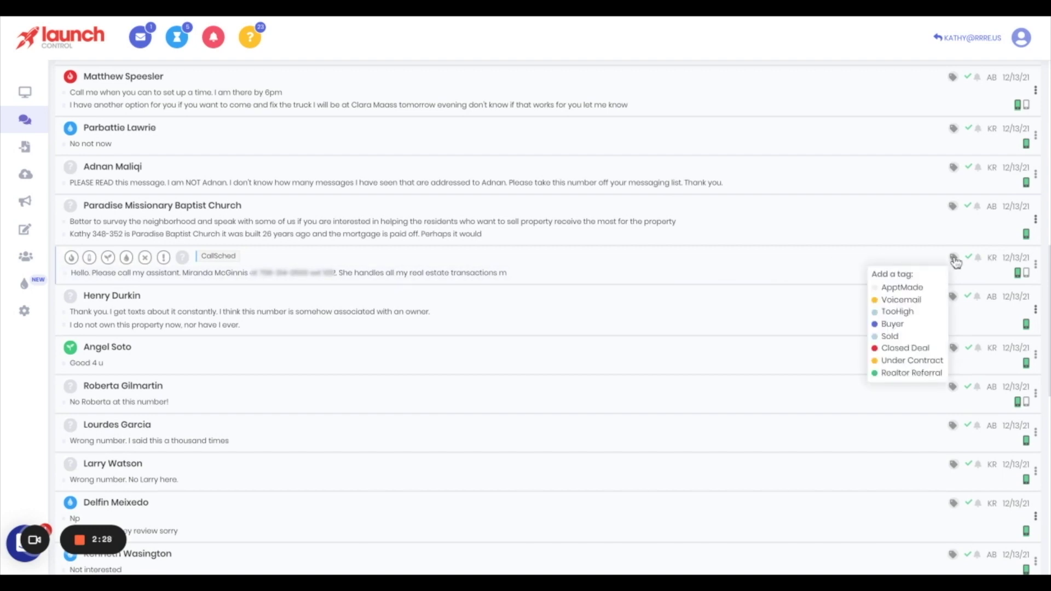
click(902, 288)
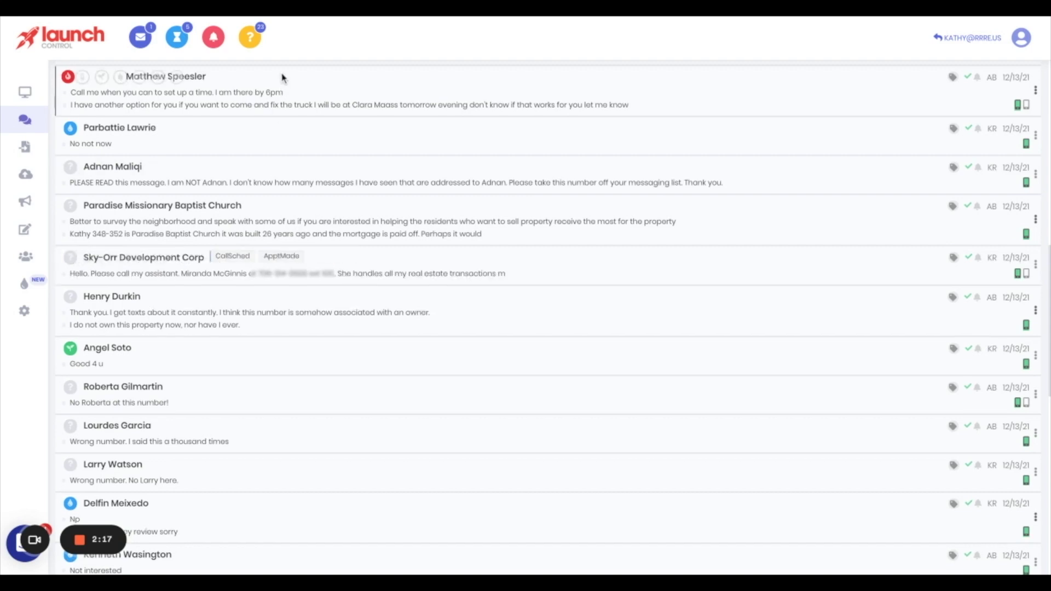
scroll(251, 106, up, 10)
click(250, 107)
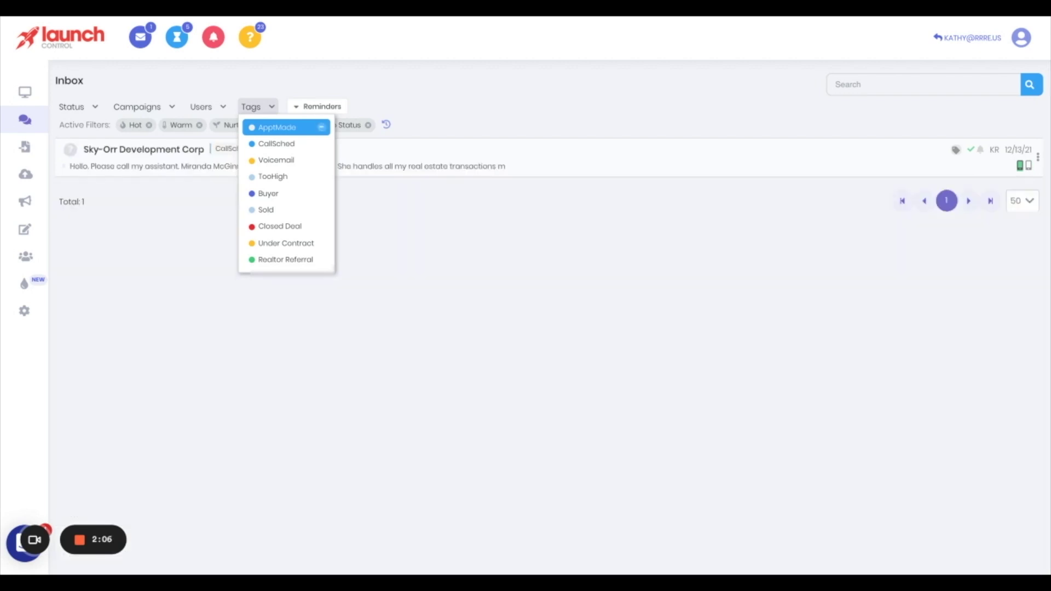
click(194, 199)
mouse_move(187, 164)
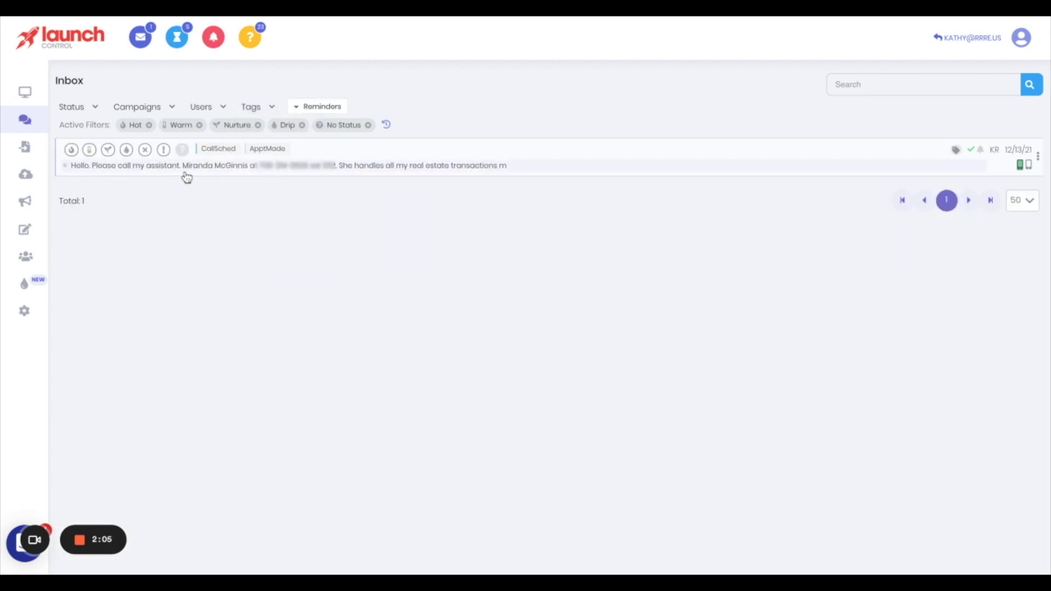